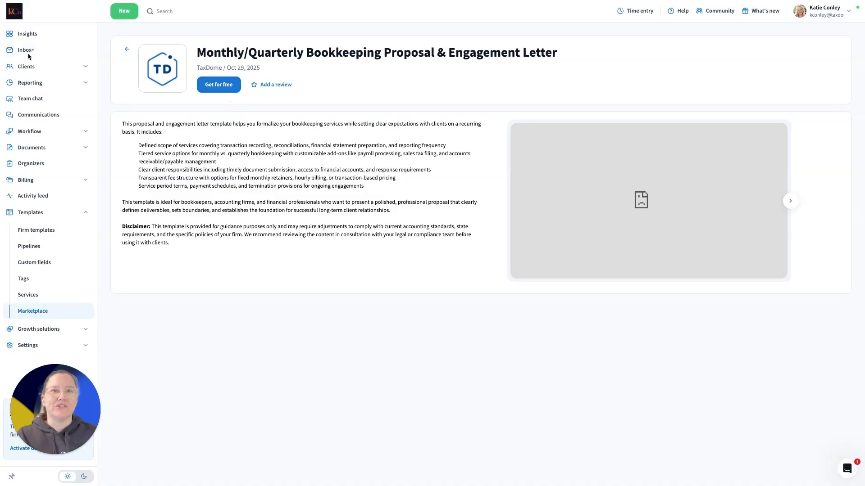
Open the firm template "Monthly/Quarterly Bookkeeping Proposal & Engagement Letter" for editing
left_click(20, 231)
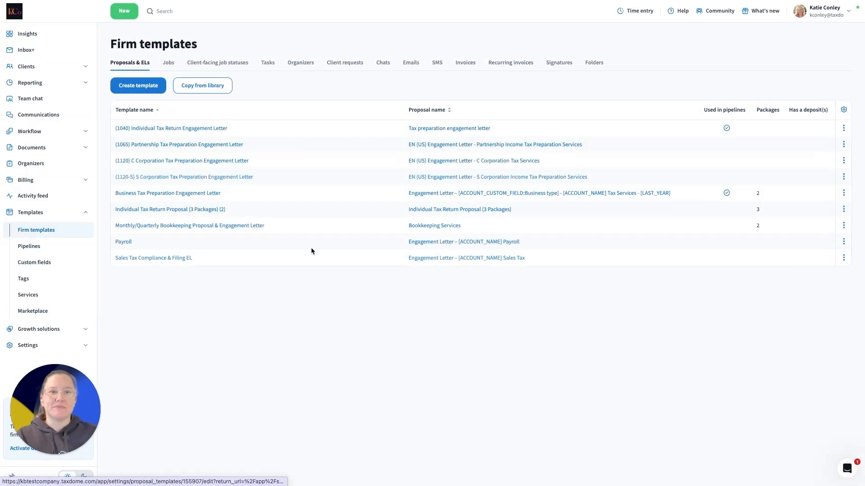
left_click(241, 226)
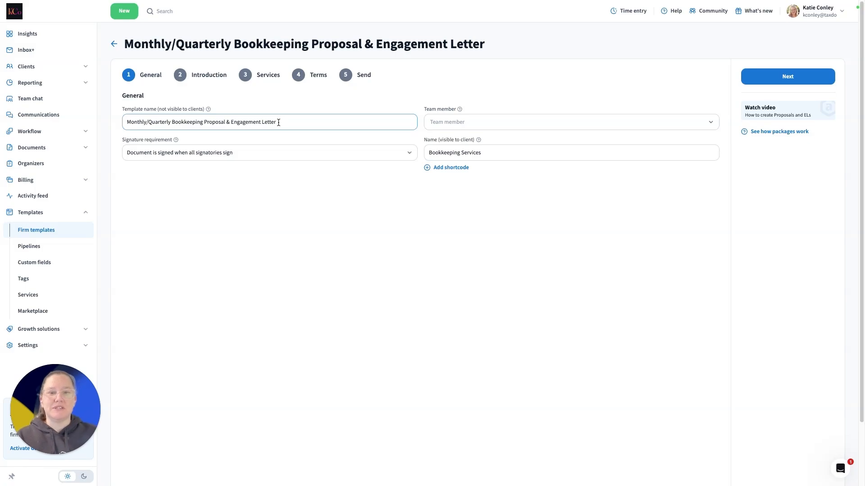
Examine the available signature requirement and team member options in the template's General section without changing them
left_click(233, 154)
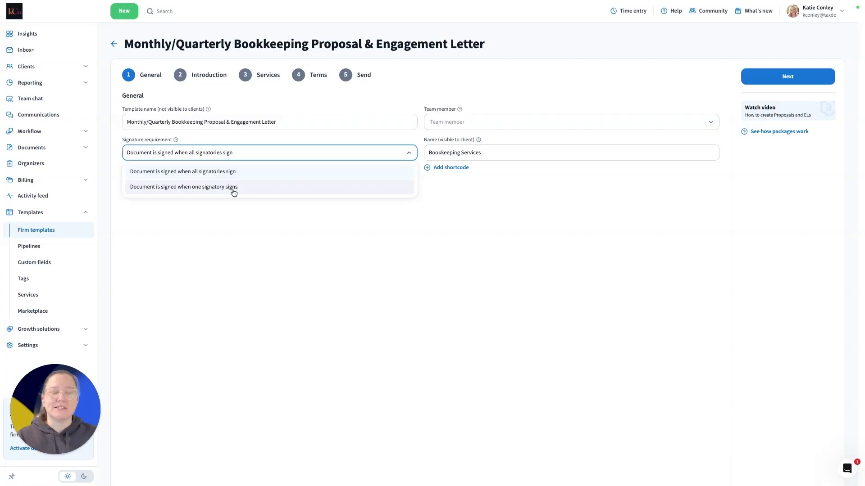
left_click(275, 258)
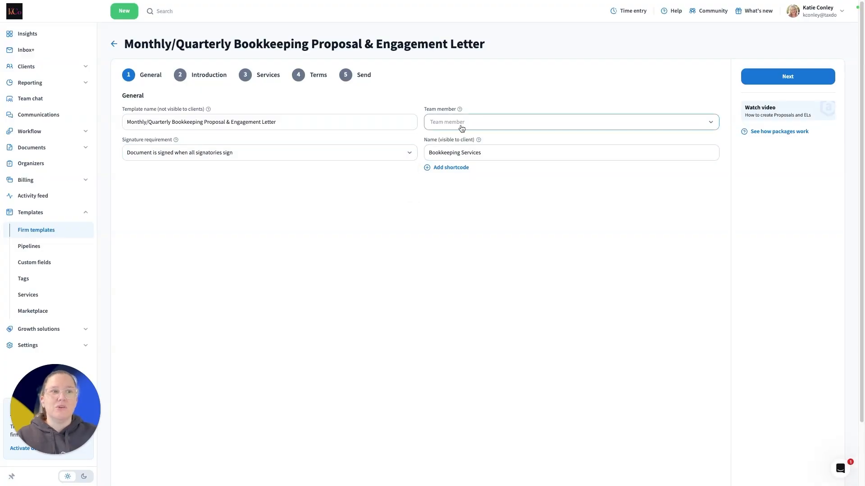
left_click(461, 127)
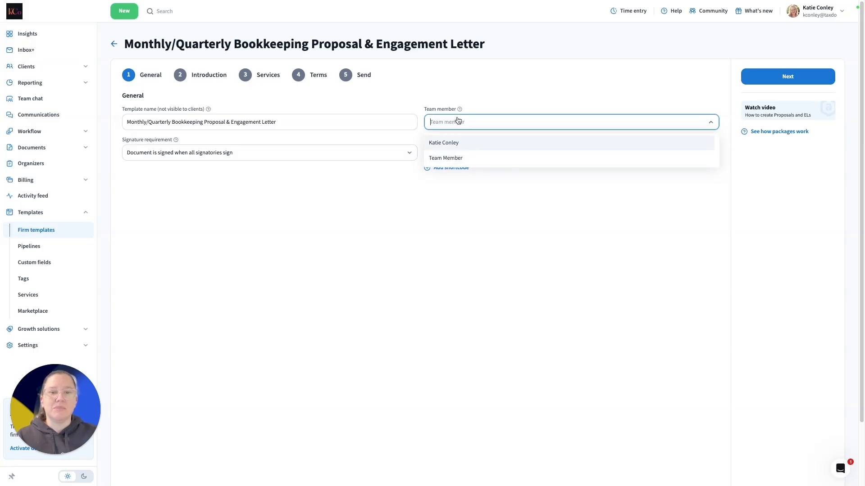
left_click(465, 99)
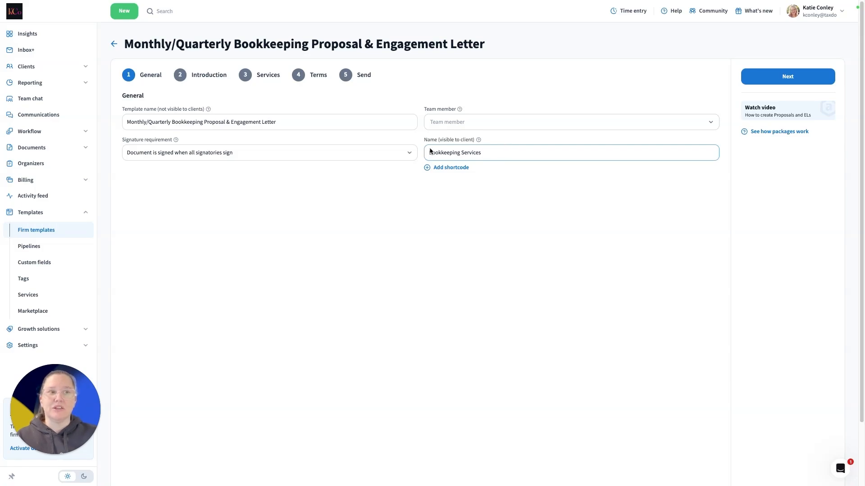
left_click(543, 83)
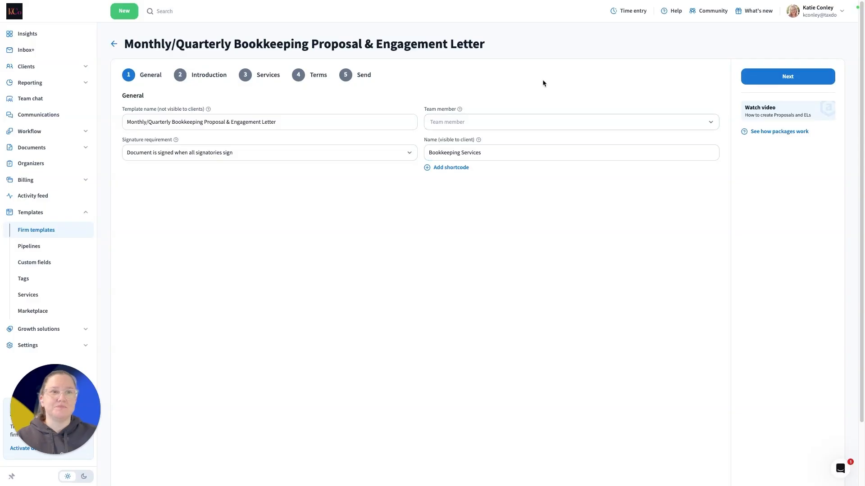
Advance through the Introduction to the Services section and open the Monthly Bookkeeping package for editing
left_click(773, 84)
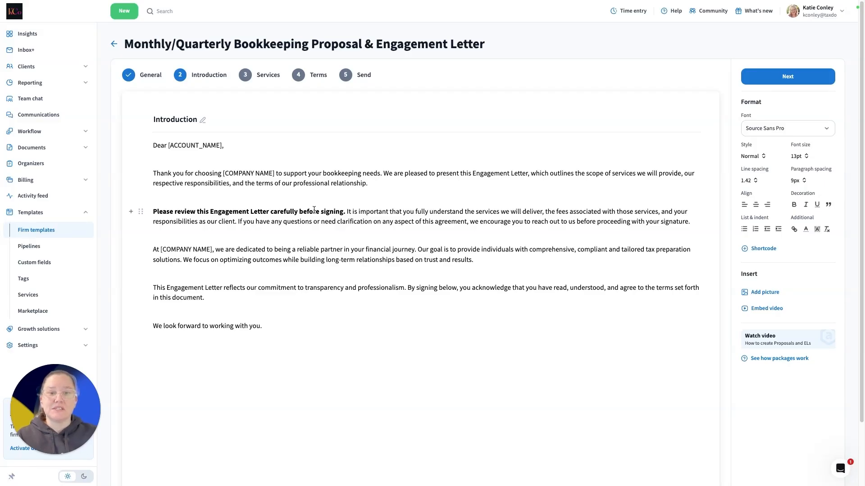
left_click(791, 78)
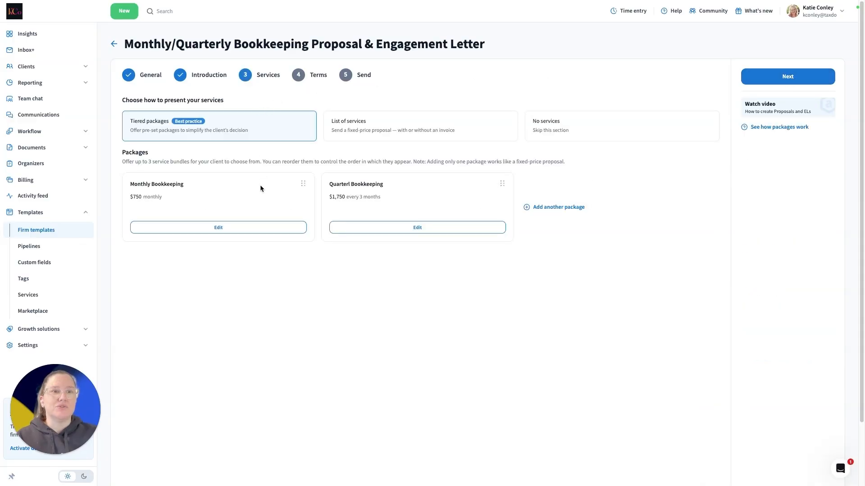
left_click(191, 231)
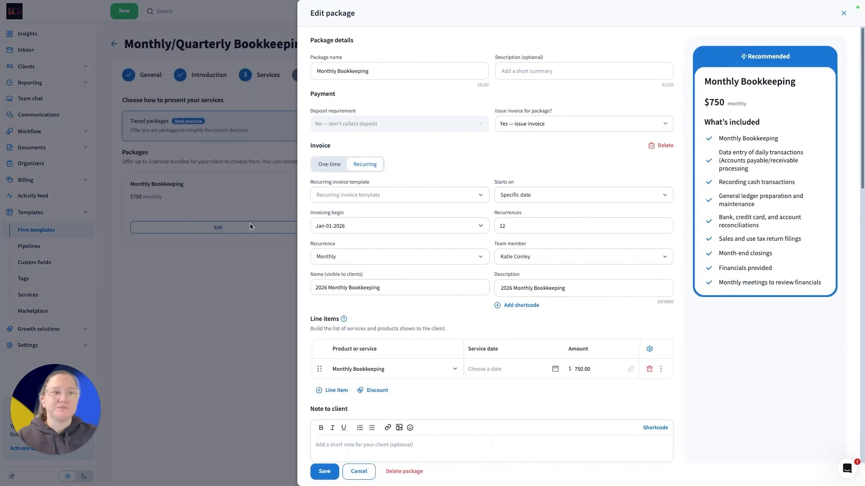
Review the Monthly Bookkeeping package's recurring invoice, line items, payment schedule, client-facing presentation and highlight label, and save the package
scroll(445, 294, "down", 5)
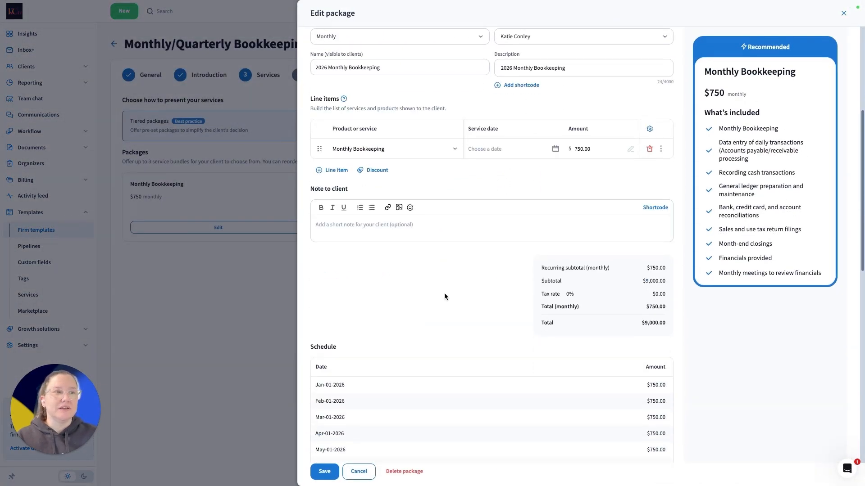
scroll(444, 297, "up", 5)
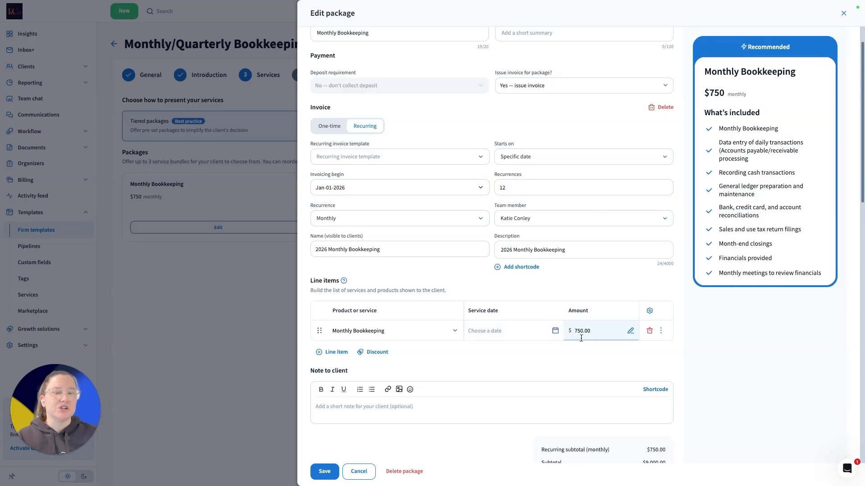
scroll(581, 338, "down", 3)
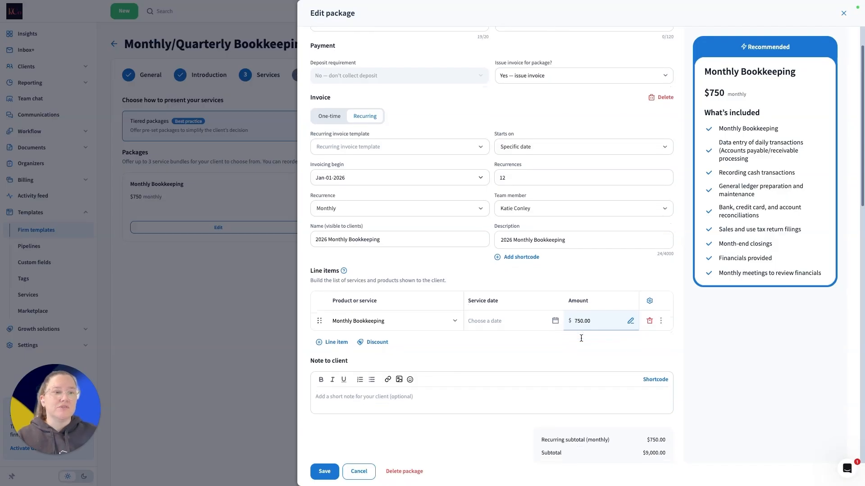
scroll(581, 341, "down", 1)
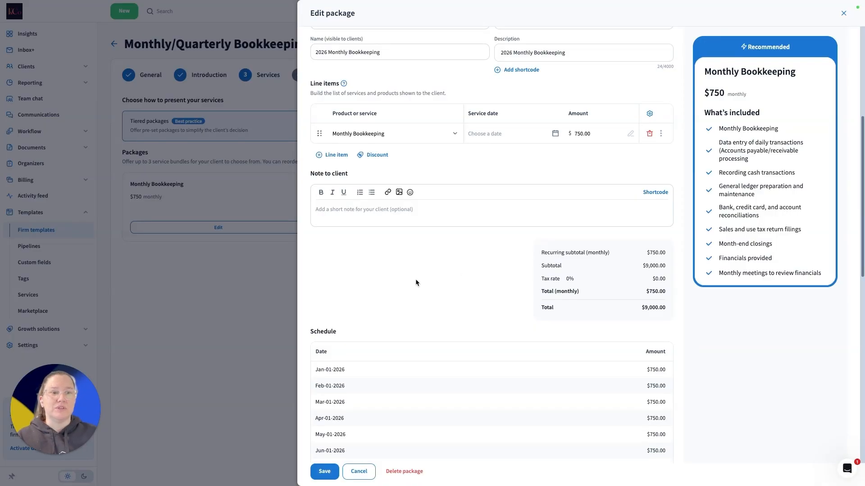
scroll(416, 283, "down", 3)
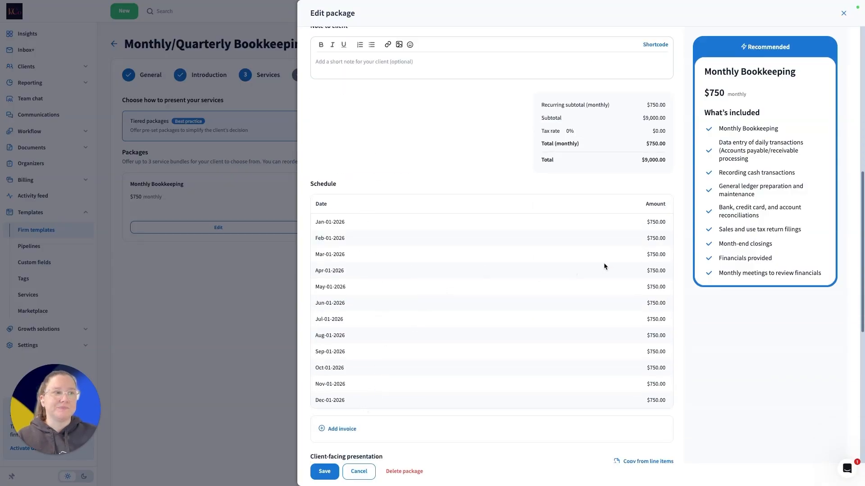
scroll(588, 320, "down", 2)
scroll(588, 322, "down", 1)
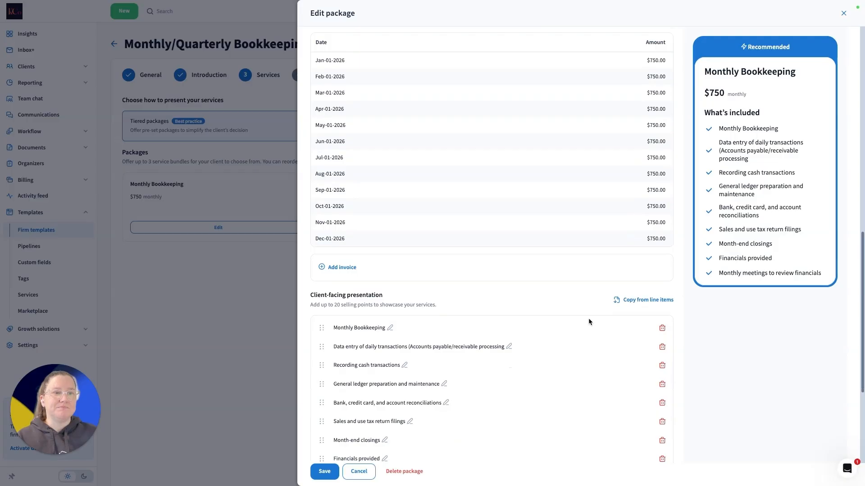
scroll(588, 321, "down", 1)
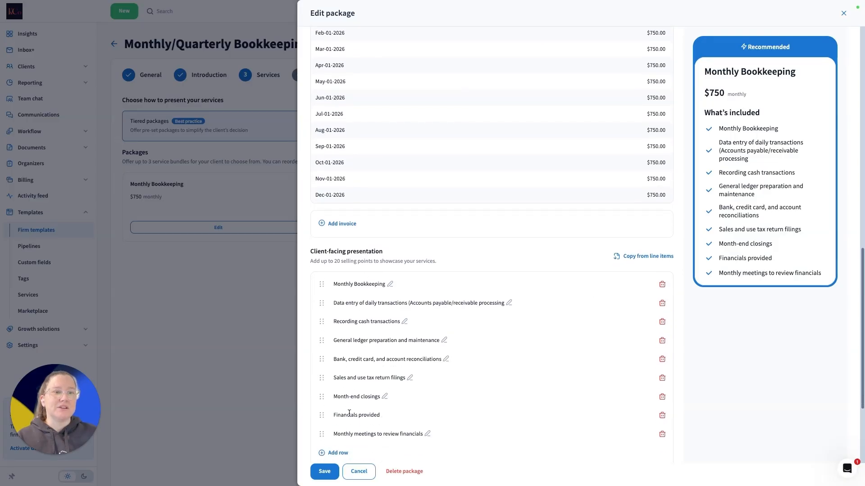
scroll(344, 397, "down", 2)
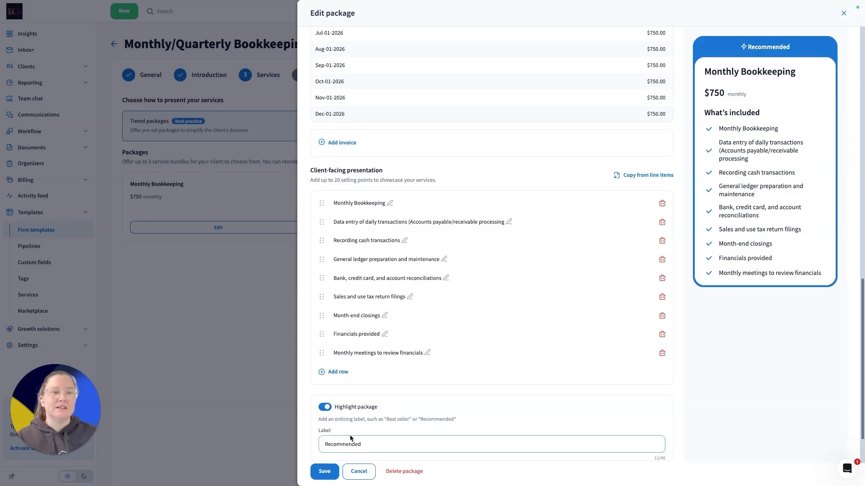
scroll(334, 433, "down", 2)
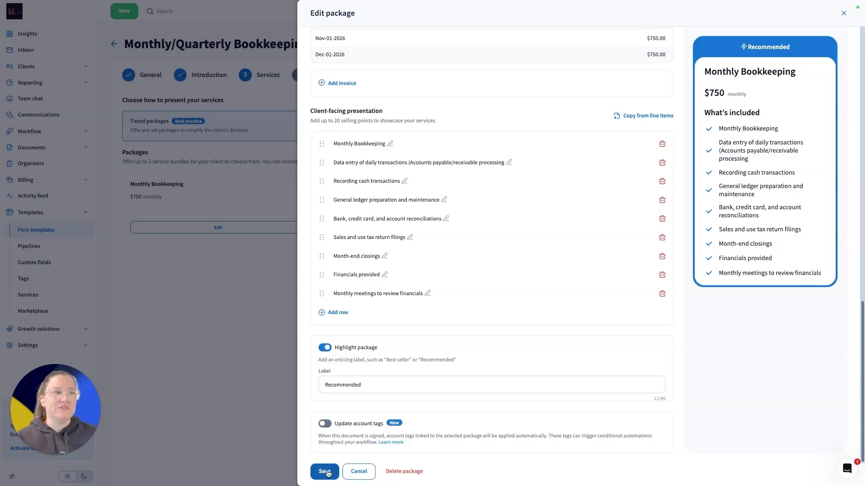
left_click(20, 54)
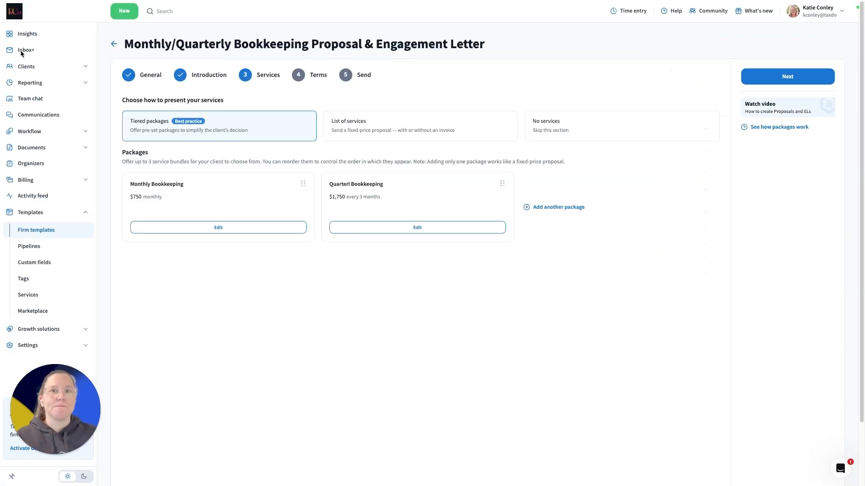
Review the quarterly bookkeeping package's invoice settings, schedule, selling points and highlight label, and save the package
left_click(418, 229)
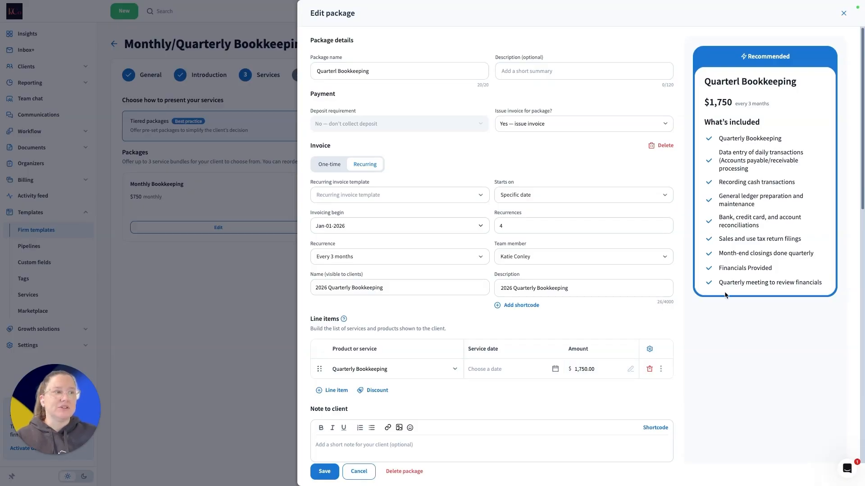
scroll(498, 380, "down", 4)
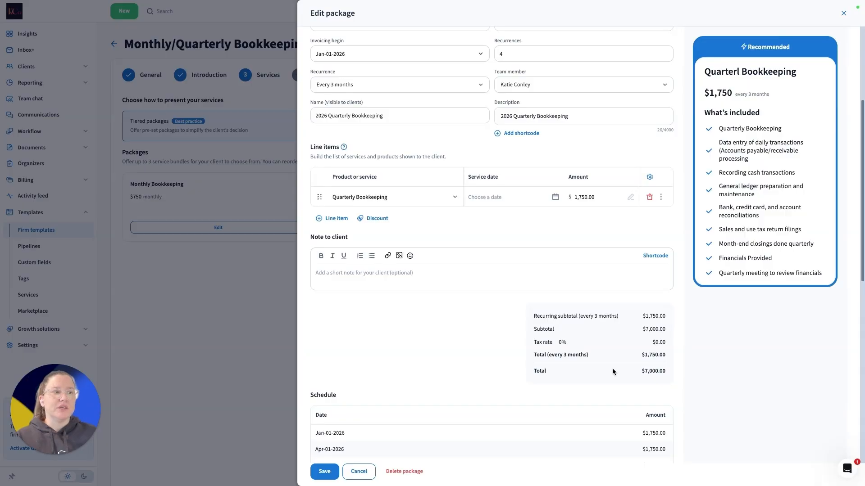
scroll(608, 372, "down", 3)
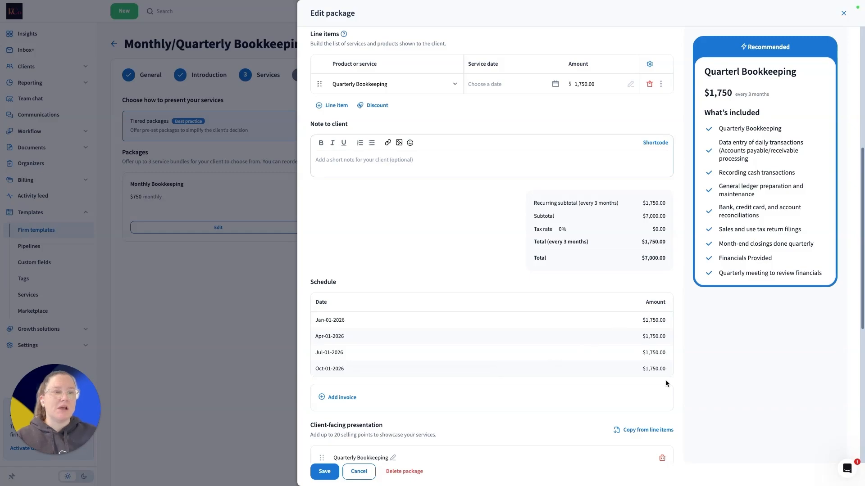
scroll(517, 382, "down", 2)
scroll(517, 382, "down", 5)
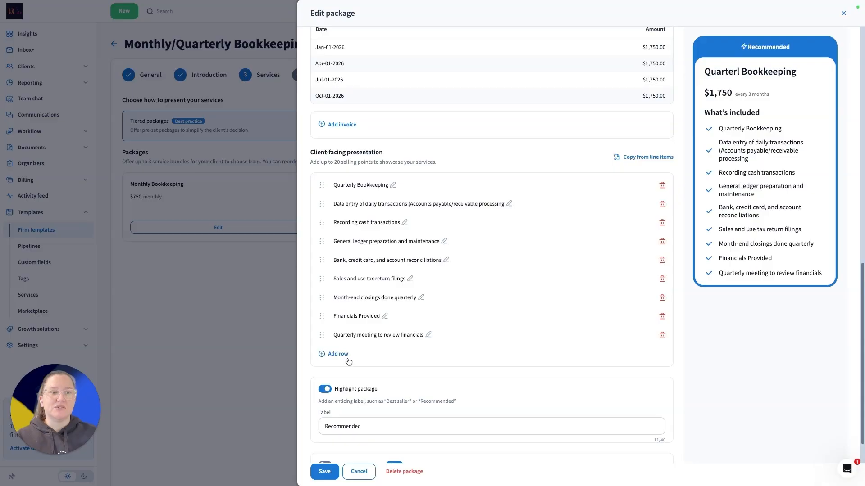
scroll(341, 395, "down", 1)
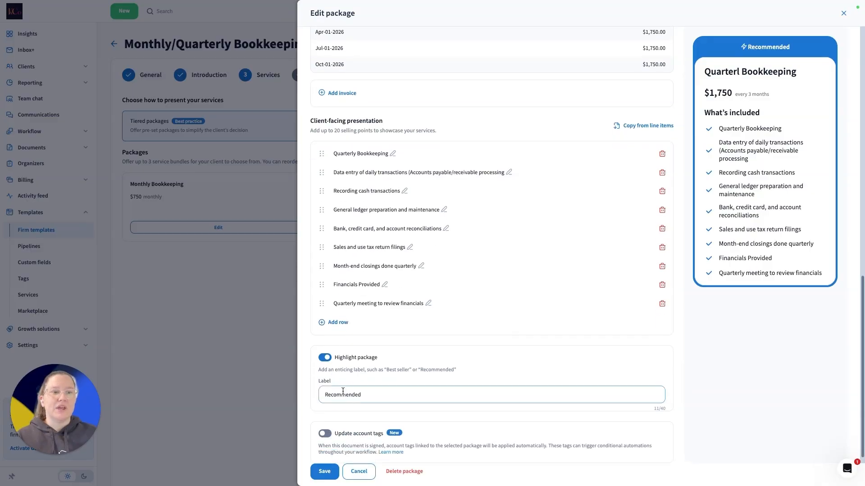
scroll(337, 418, "down", 1)
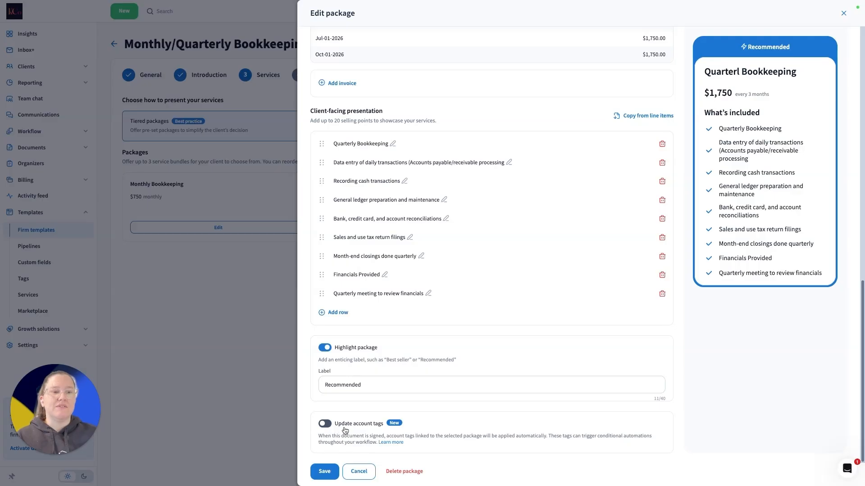
left_click(325, 471)
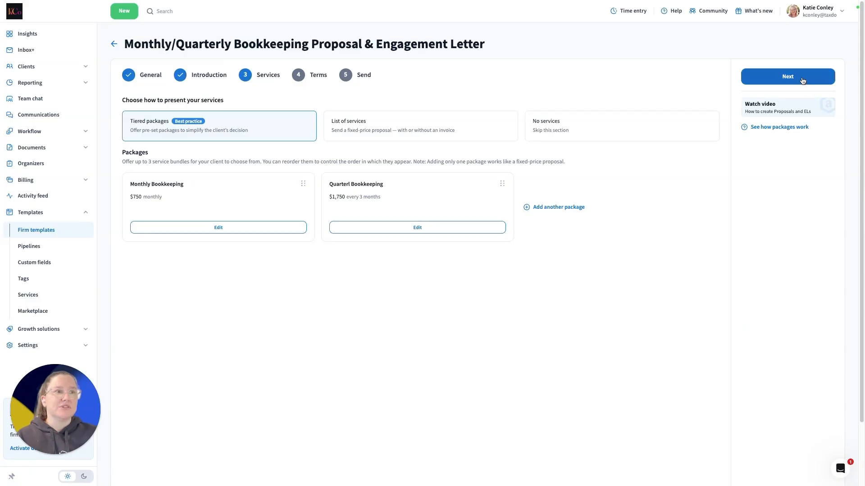
Try to continue past Services, and set the Monthly Bookkeeping package's invoicing start date to Jan-12-2026 and save it
left_click(803, 81)
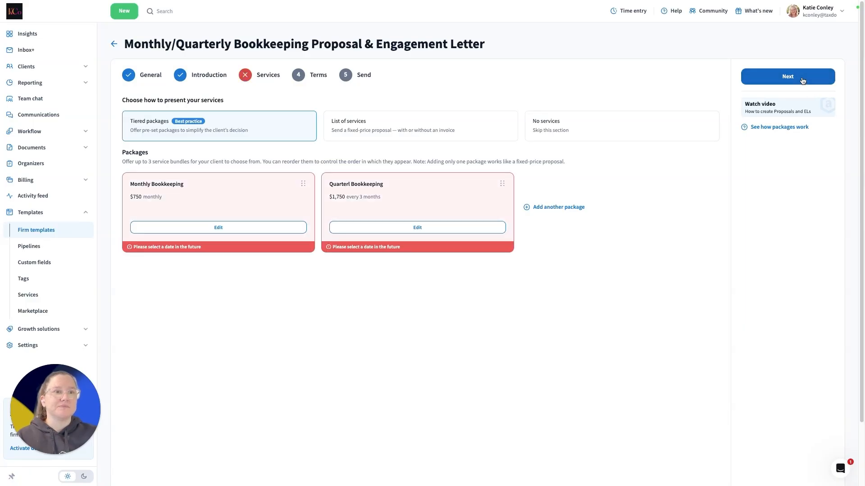
left_click(246, 228)
left_click(461, 224)
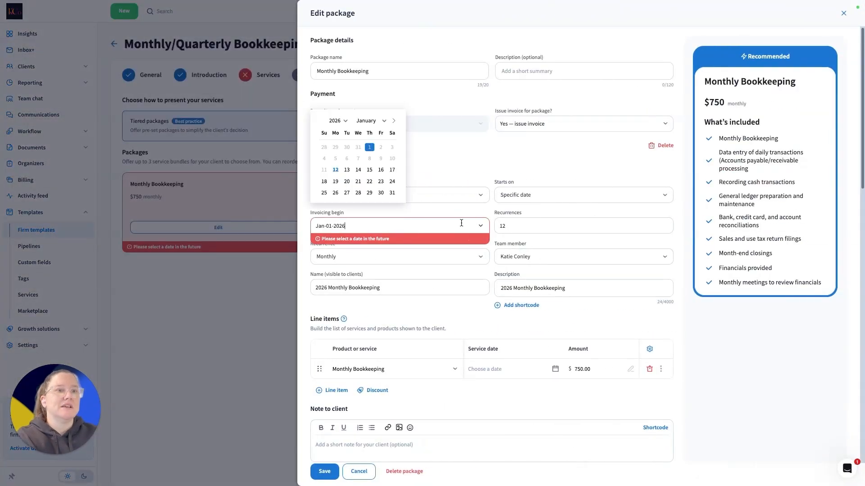
left_click(334, 172)
left_click(332, 472)
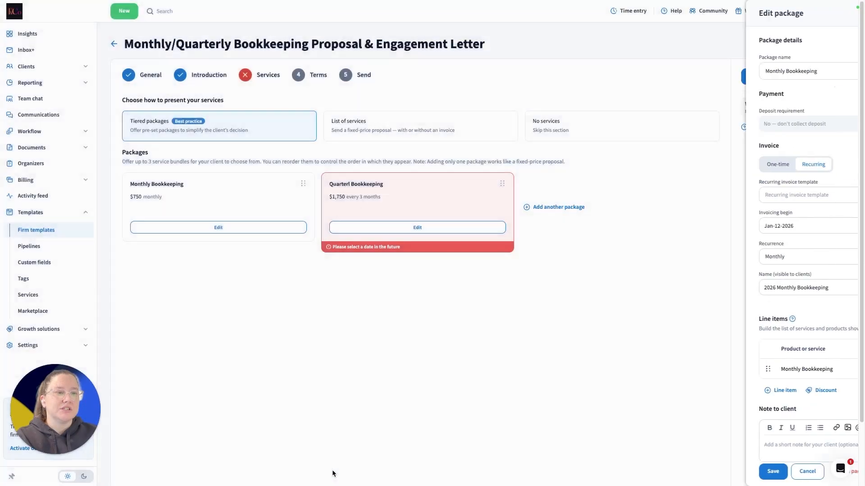
Set the quarterly bookkeeping package's invoicing start date to Jan-12-2026 and save the package
left_click(391, 234)
left_click(354, 227)
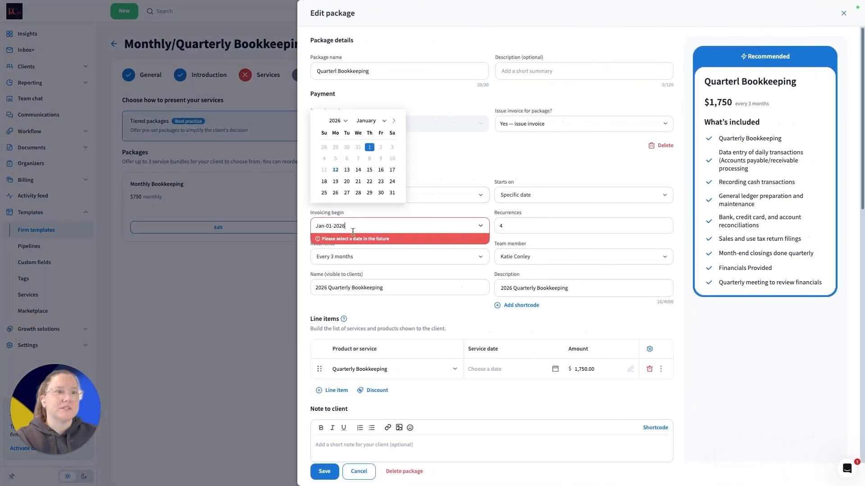
left_click(338, 172)
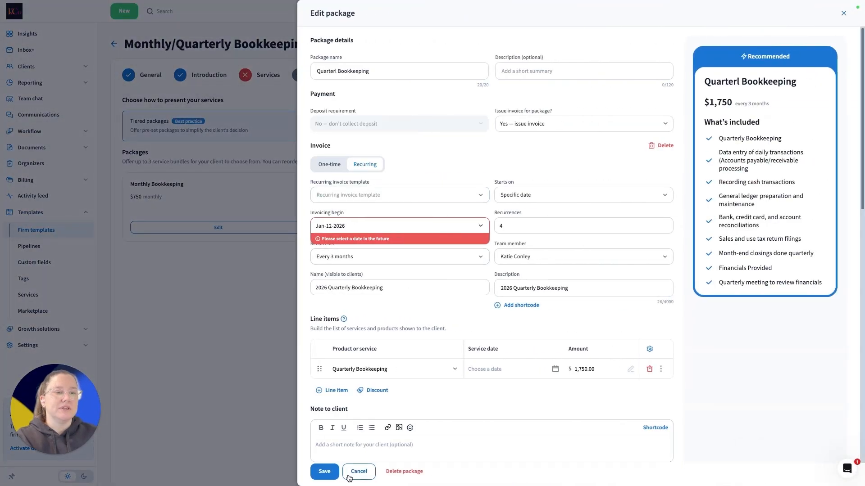
left_click(325, 472)
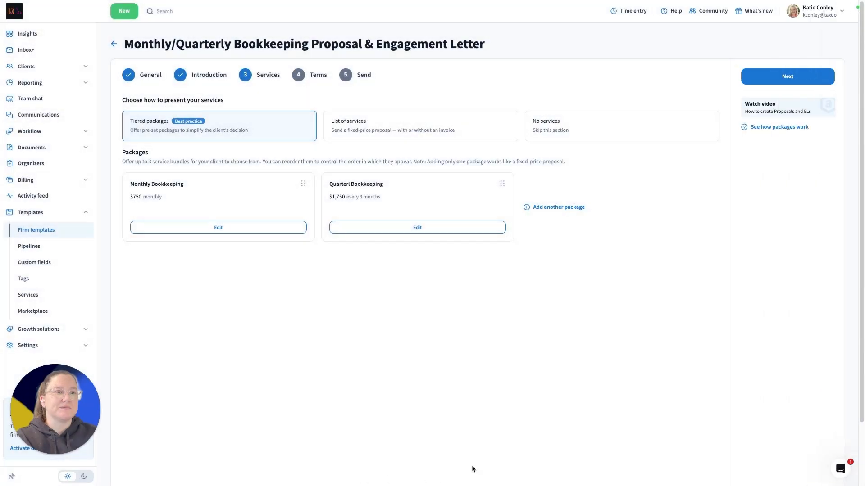
Continue to the Terms section and review the sample bookkeeping engagement letter contract through to its signature block
left_click(772, 77)
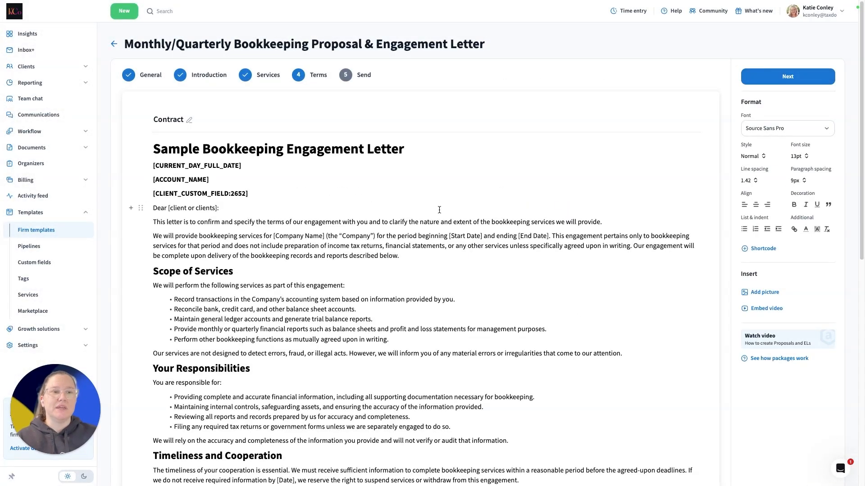
scroll(439, 210, "down", 10)
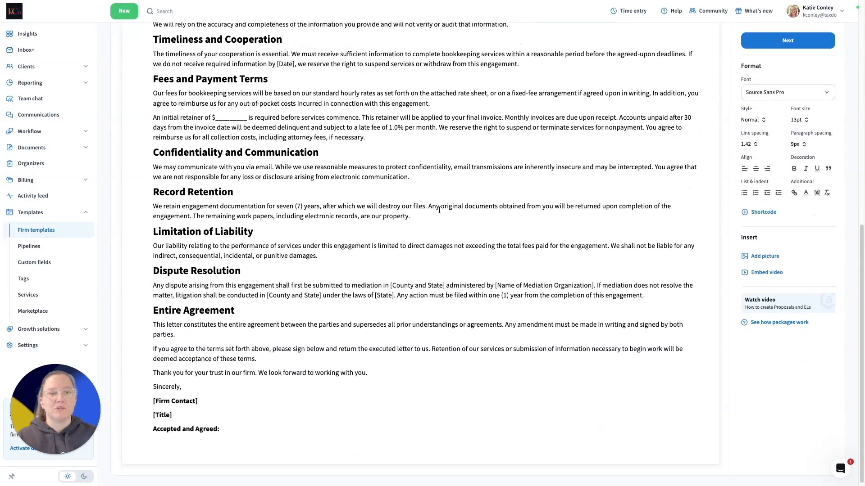
Continue past the Terms section to Send and save the Monthly/Quarterly Bookkeeping Proposal & Engagement Letter template
scroll(439, 210, "up", 8)
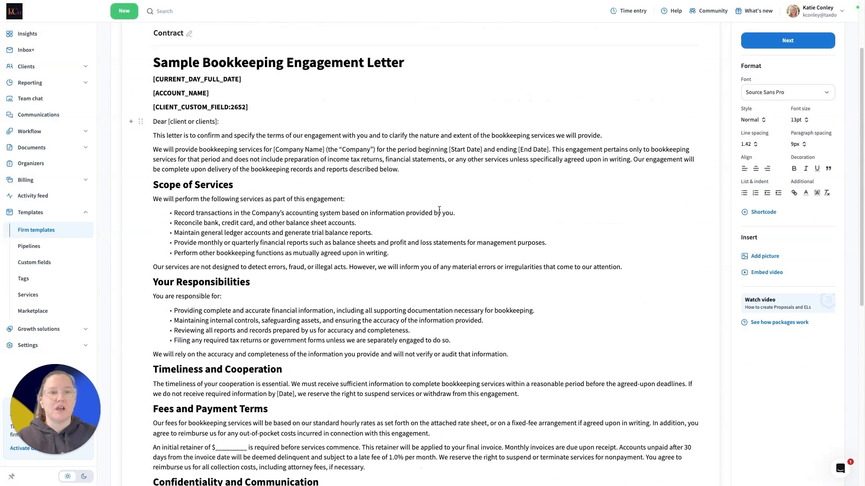
scroll(439, 210, "up", 1)
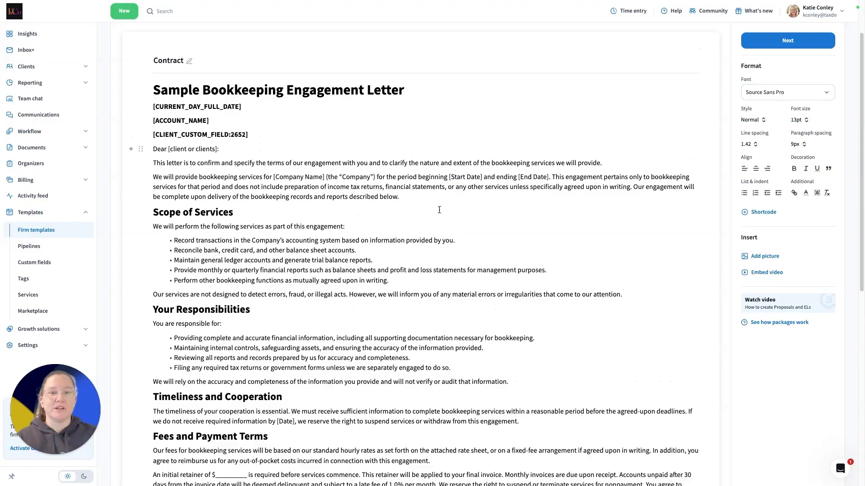
scroll(440, 210, "up", 2)
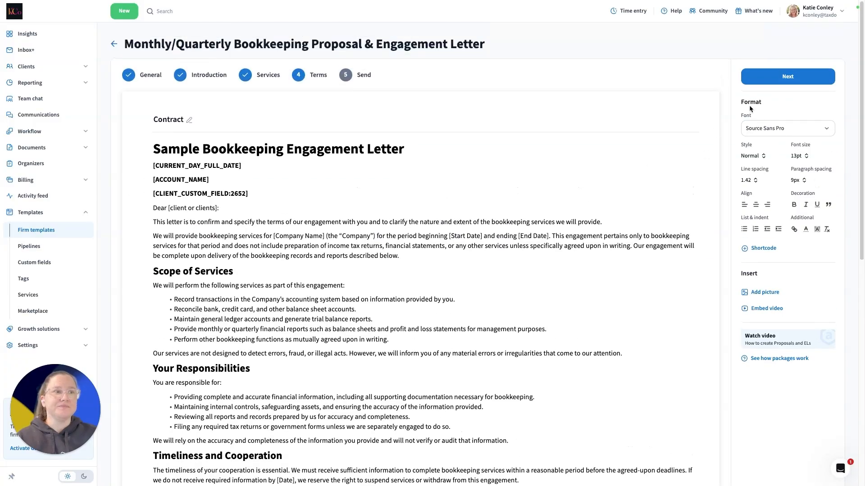
left_click(801, 80)
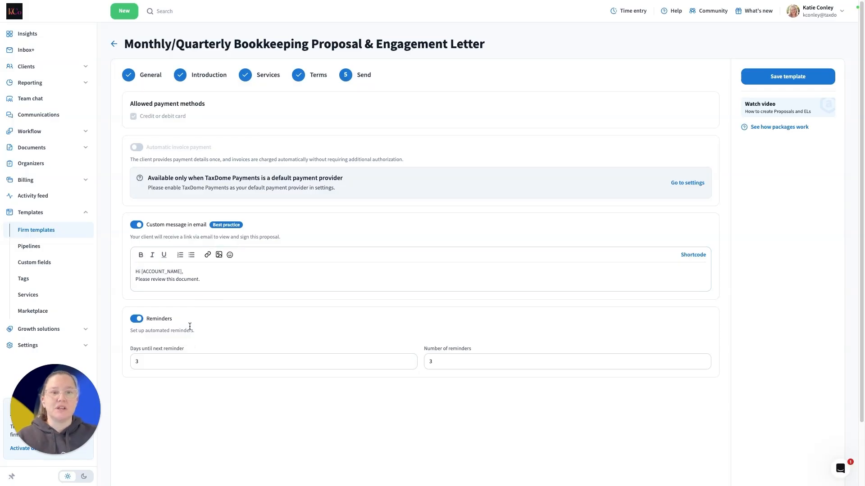
left_click(779, 77)
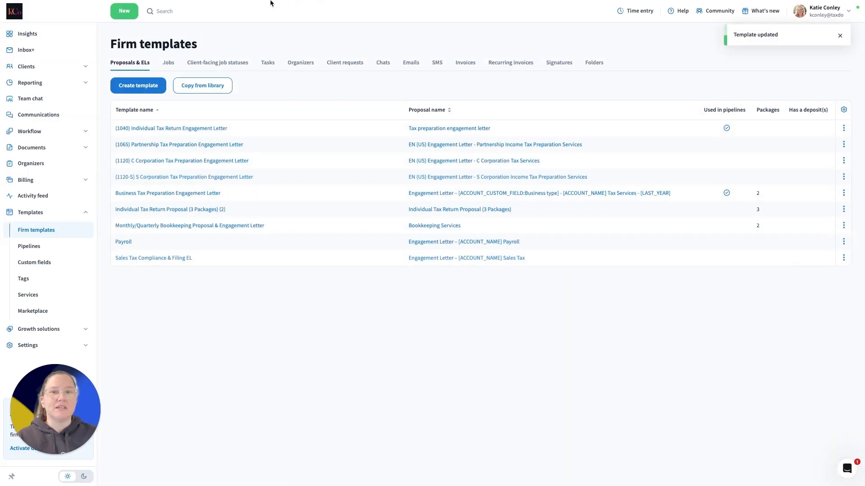
Start a new proposal/engagement letter and select the client's account
mouse_move(271, 3)
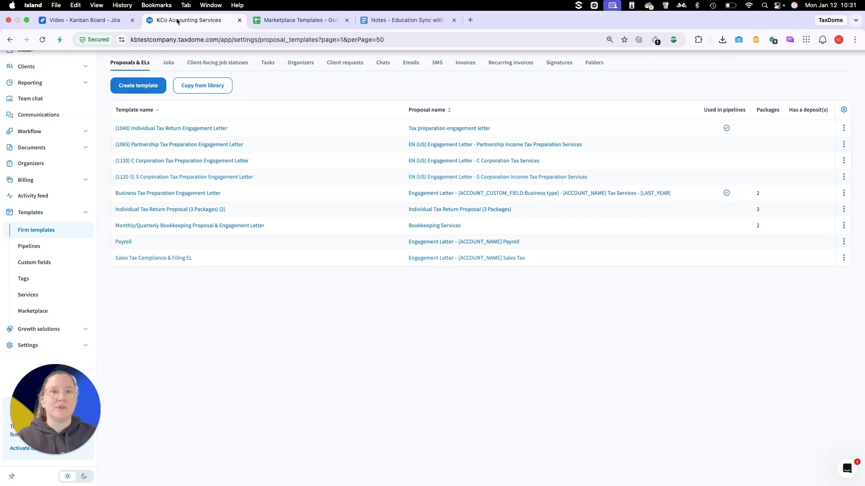
left_click(124, 11)
left_click(23, 138)
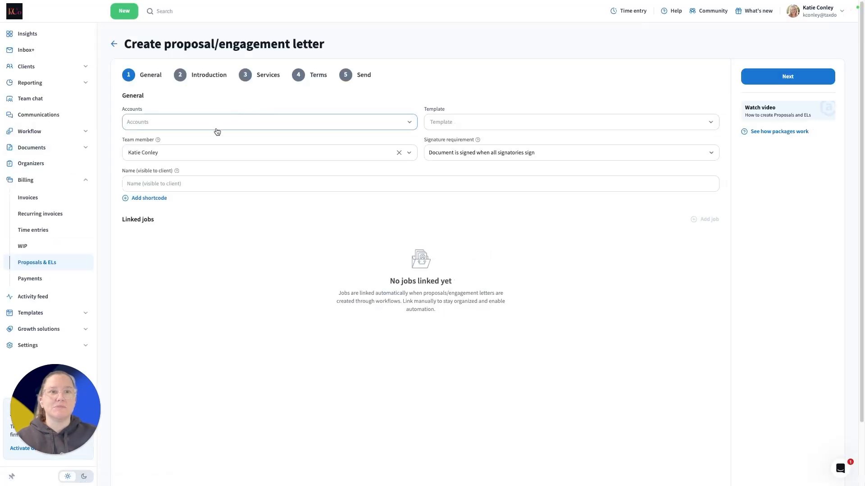
left_click(216, 125)
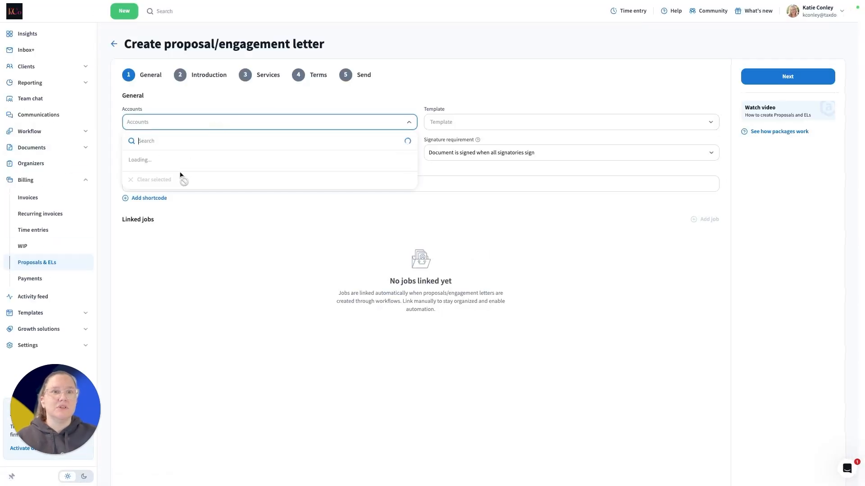
left_click(158, 175)
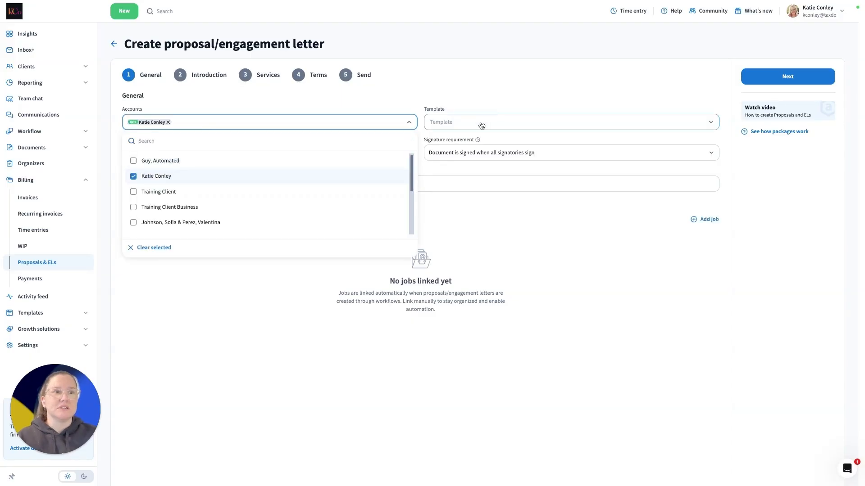
Apply the Monthly/Quarterly Bookkeeping Proposal & Engagement Letter template to the new proposal and continue to its Services section
left_click(481, 125)
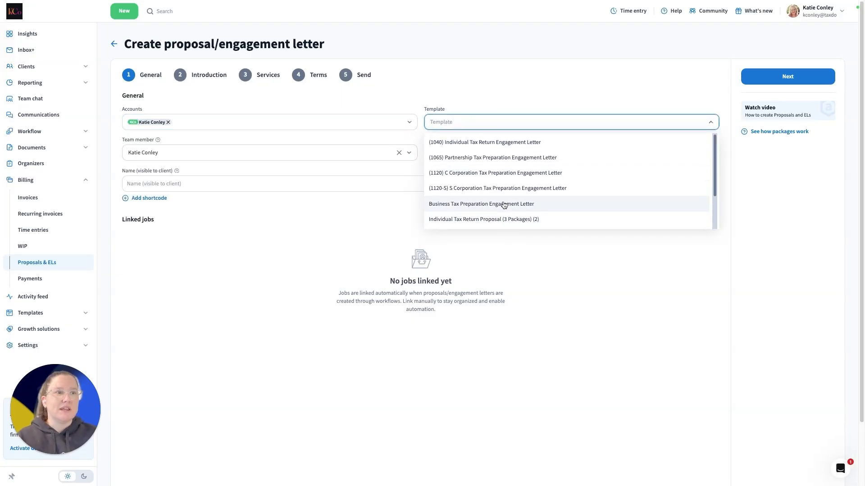
scroll(504, 205, "down", 2)
left_click(500, 224)
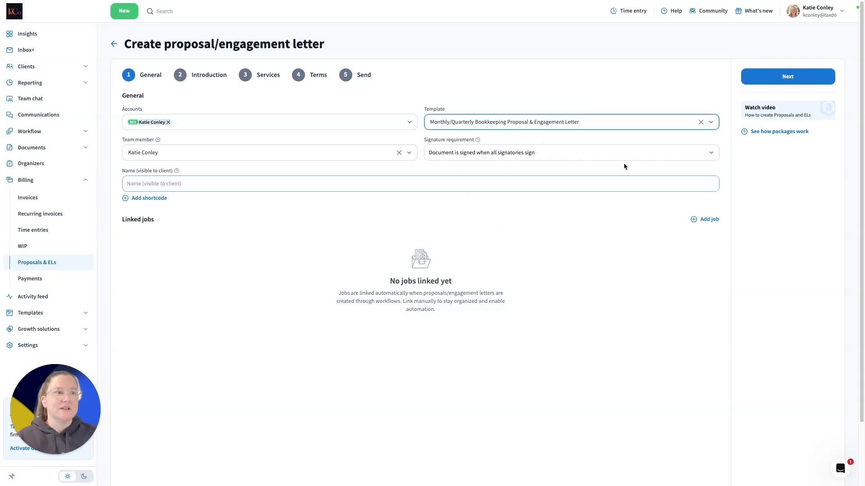
left_click(770, 78)
left_click(771, 78)
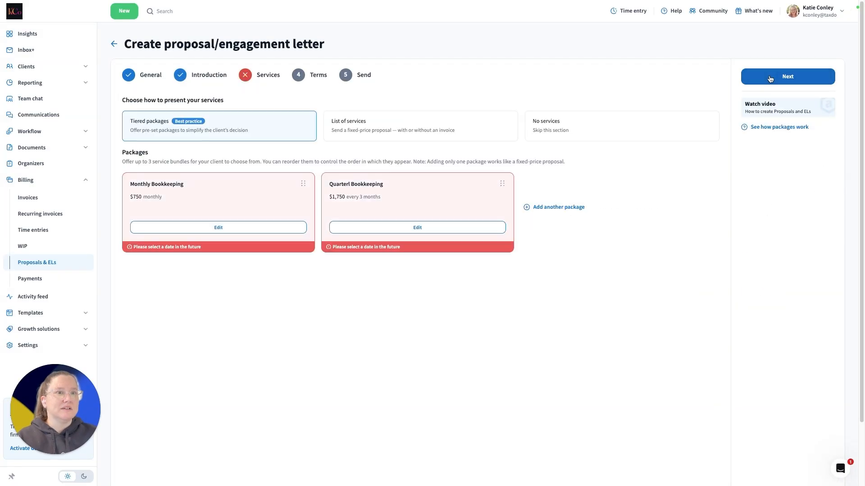
Set the proposal's Monthly Bookkeeping package to begin invoicing on Jan-12-2026 and save the package
left_click(270, 227)
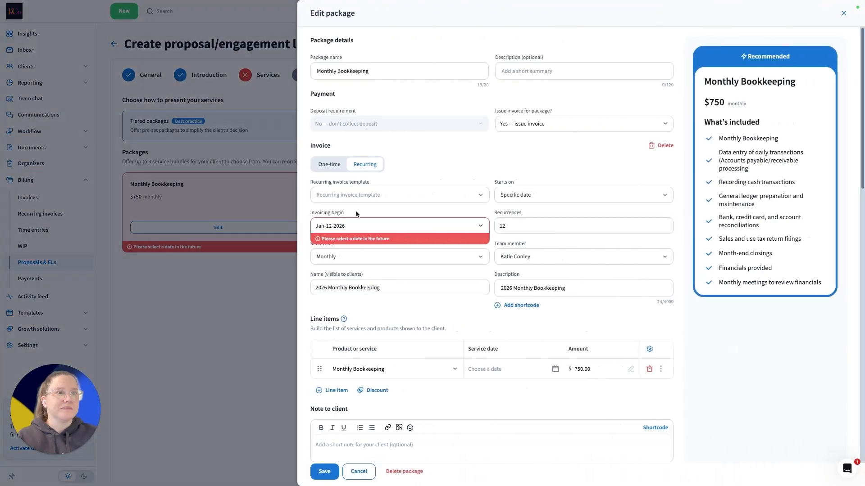
left_click(370, 228)
left_click(338, 172)
left_click(326, 472)
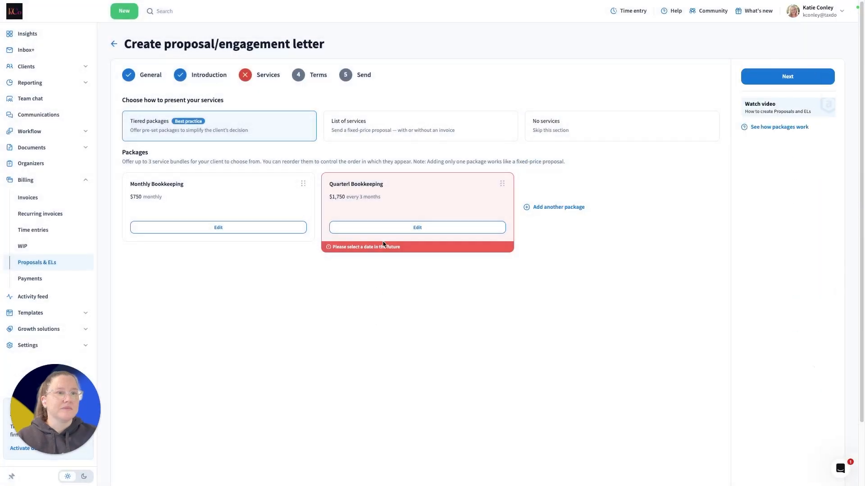
Set the proposal's quarterly bookkeeping package to begin invoicing on Jan-19-2026 and save the package
left_click(384, 227)
left_click(338, 225)
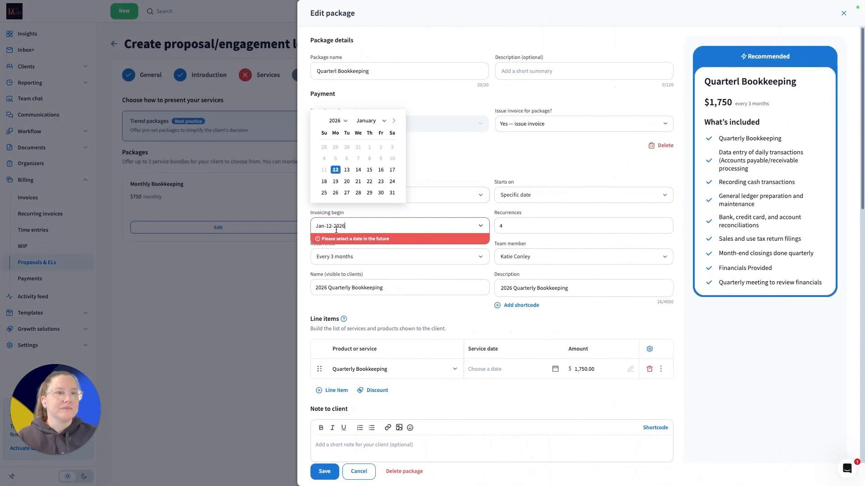
left_click(336, 183)
left_click(324, 472)
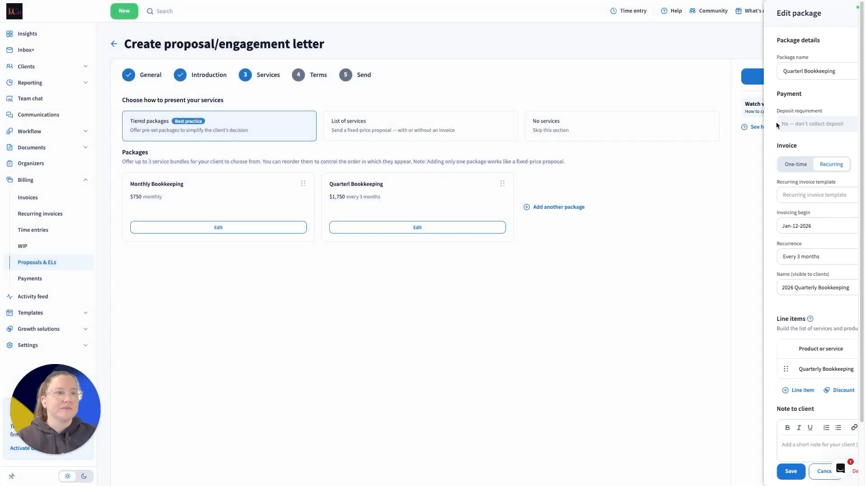
Continue through the Terms and Send sections and send the bookkeeping proposal to the client
left_click(761, 80)
left_click(763, 80)
left_click(763, 80)
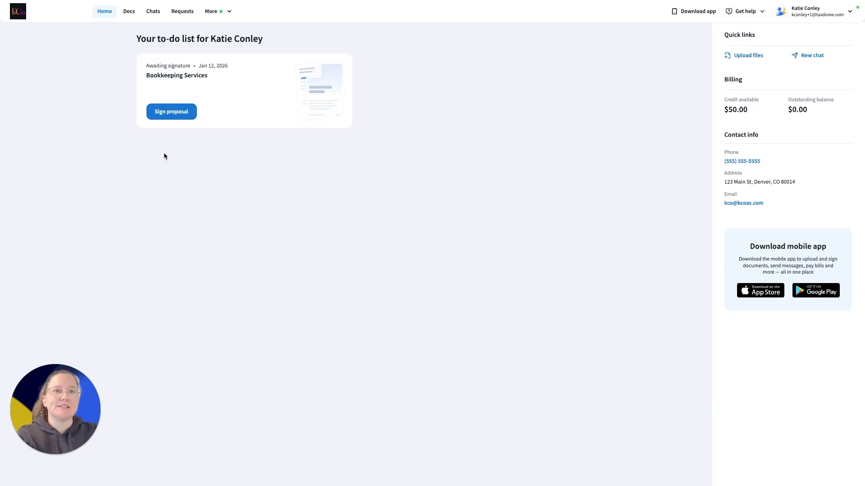
Open the Bookkeeping Services proposal in the client portal, review its introduction and packages, and select the Monthly Bookkeeping package
left_click(174, 113)
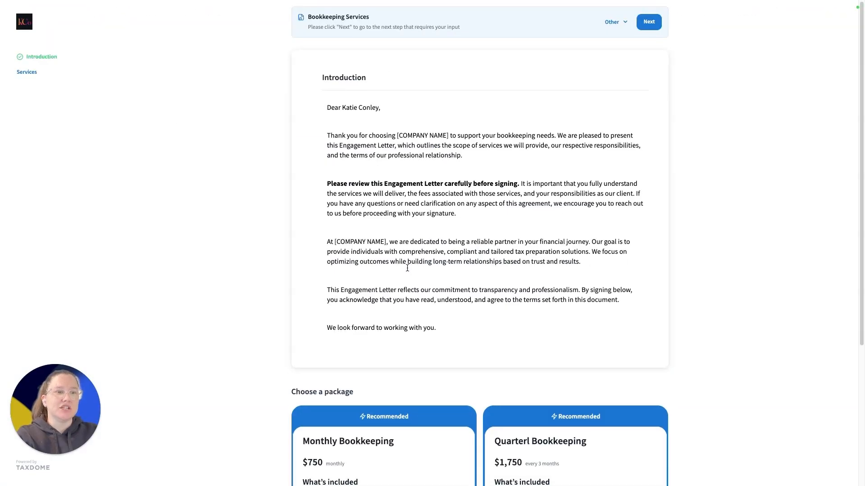
scroll(407, 268, "down", 3)
scroll(407, 268, "down", 1)
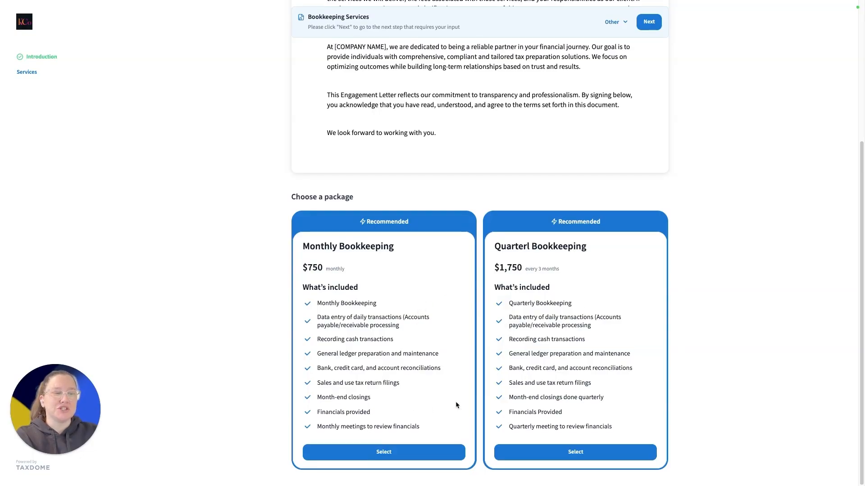
left_click(435, 458)
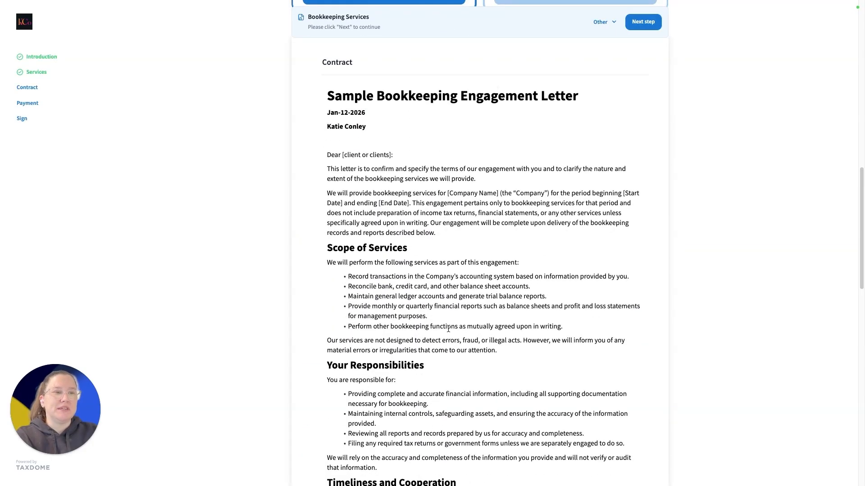
Read through the contract, sign and complete the proposal with its terms accepted, and return to the client portal
scroll(448, 329, "down", 9)
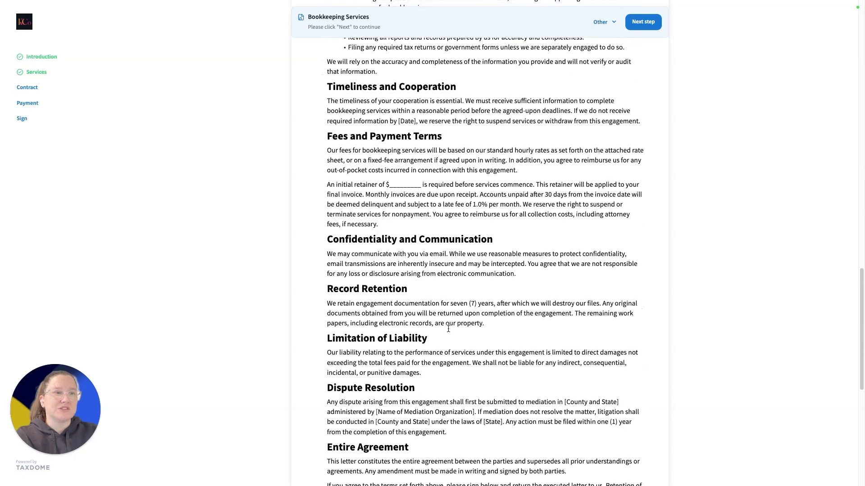
scroll(449, 330, "down", 8)
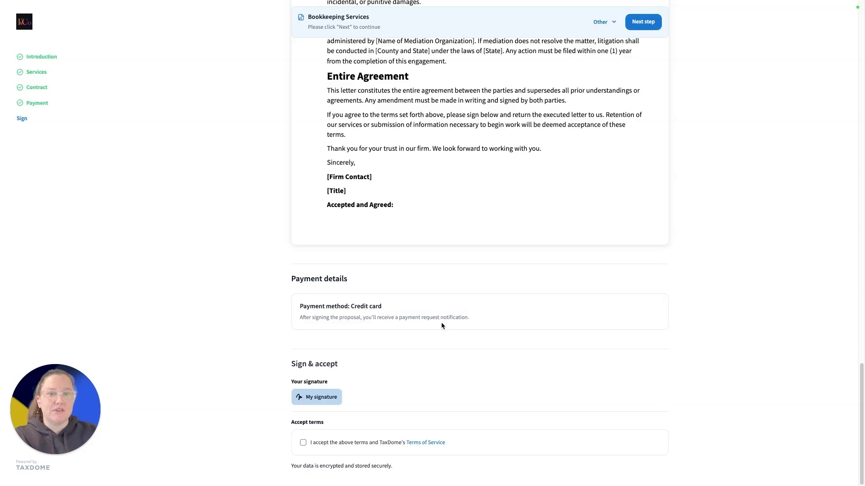
left_click(327, 398)
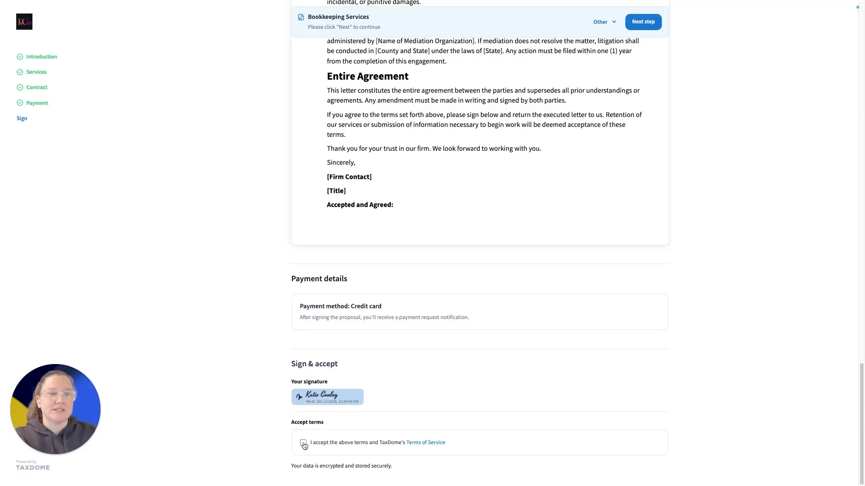
left_click(303, 443)
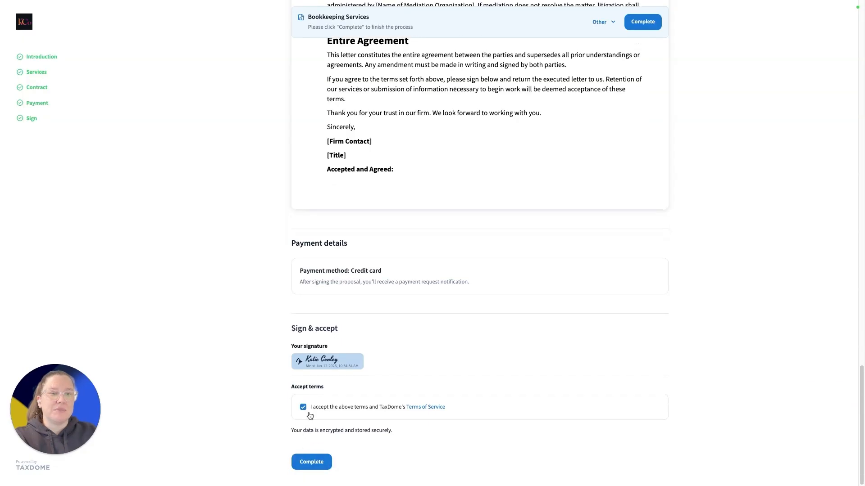
left_click(313, 463)
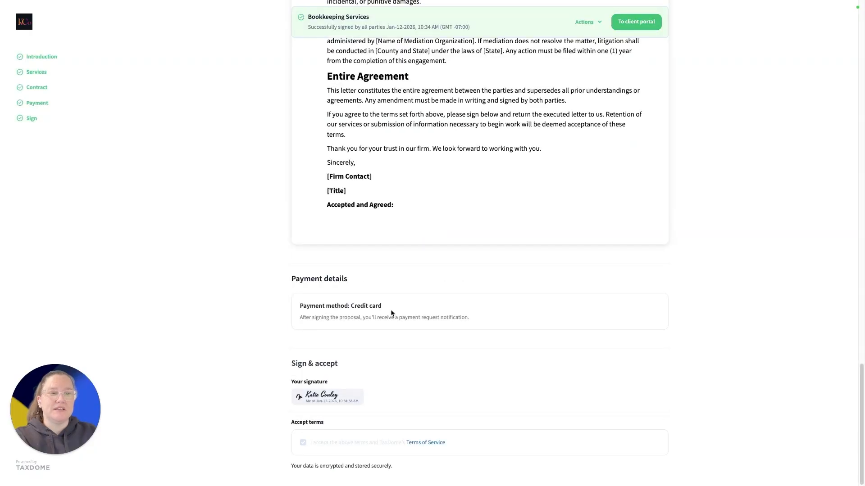
left_click(636, 22)
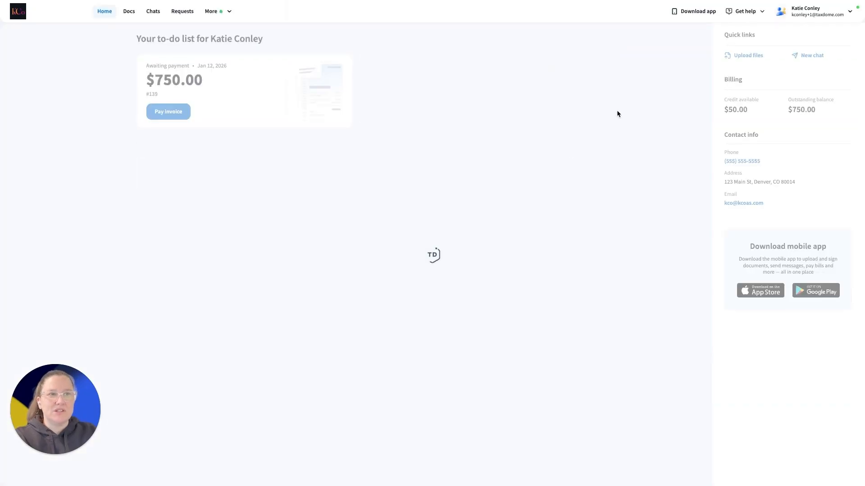